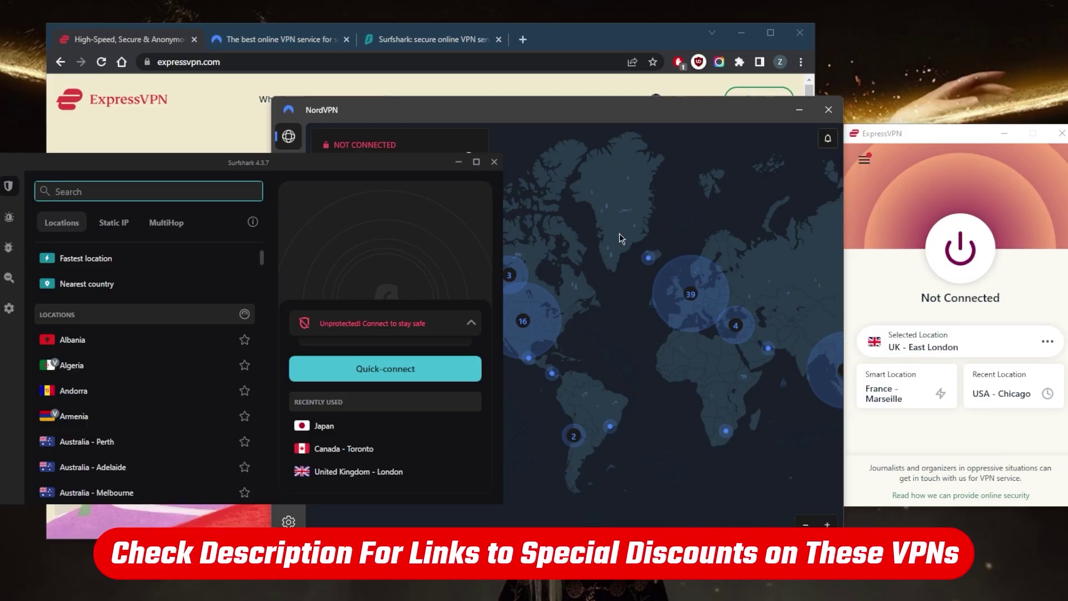
Step: Raise the NordVPN app, then the Surfshark app, both showing not connected
click(610, 268)
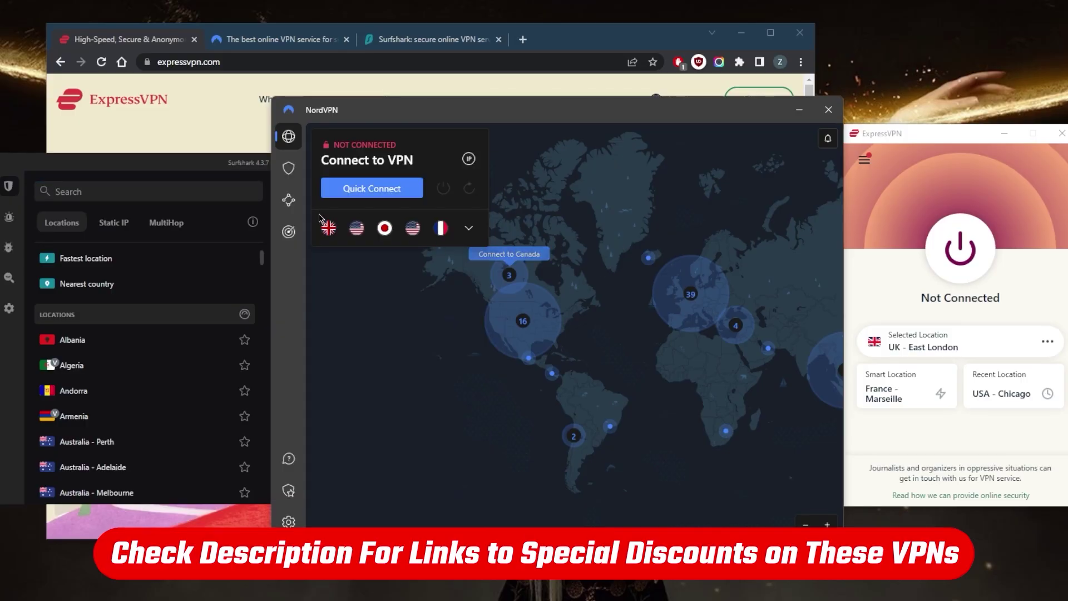
click(250, 167)
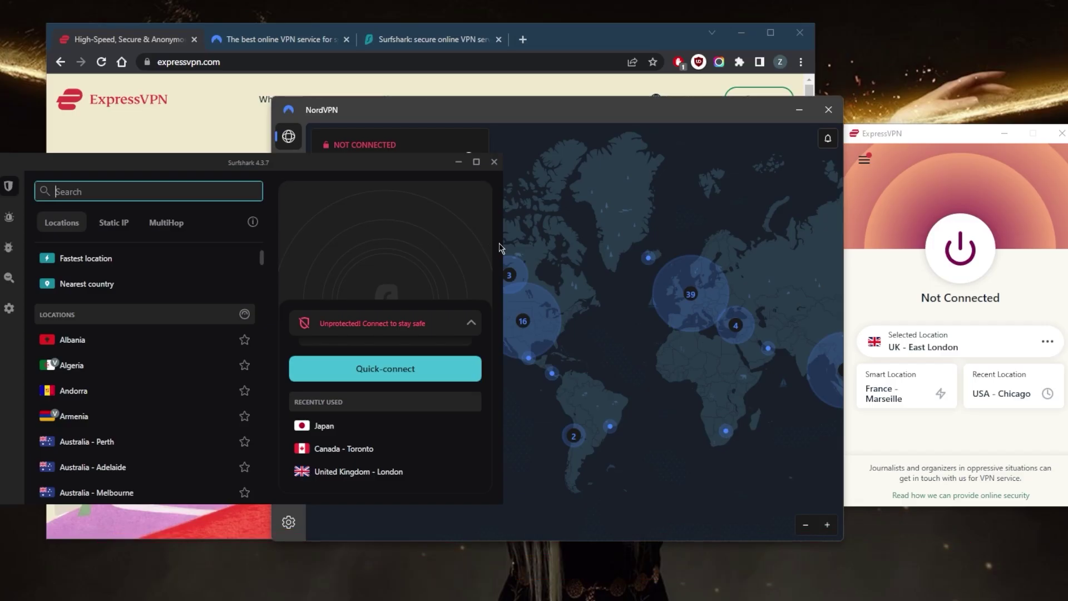
Step: Bring Chrome to the front, nudge it down, and open ExpressVPN's Download VPN page
click(593, 32)
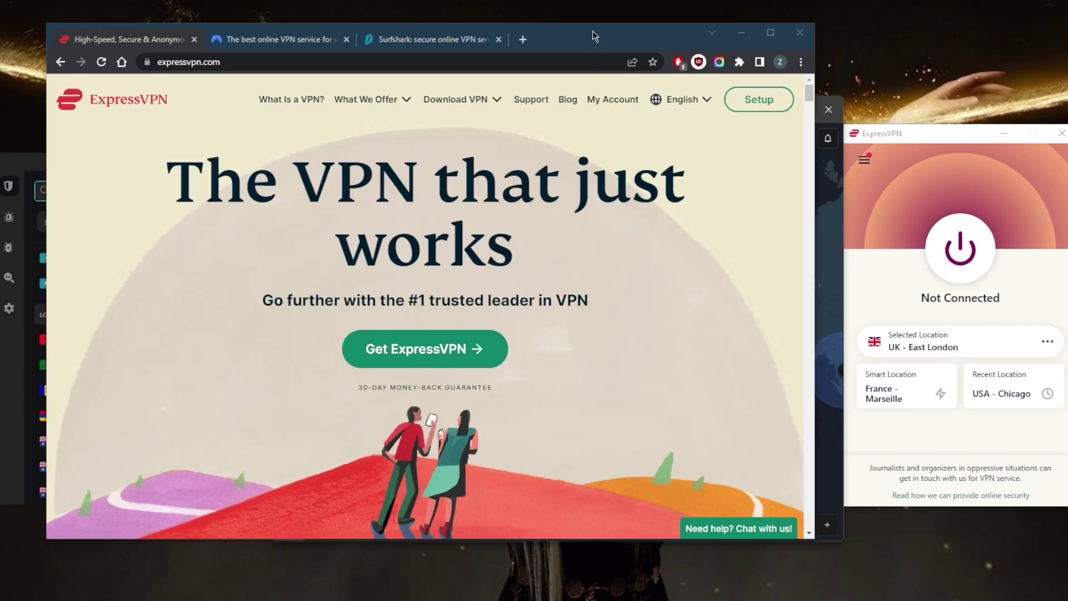
drag(593, 32, 594, 40)
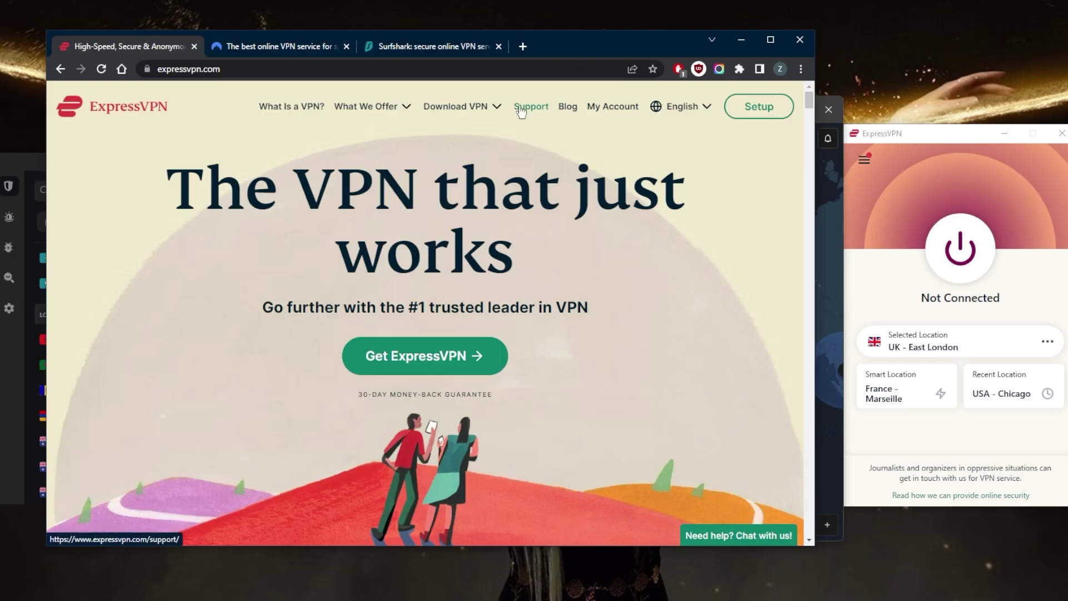
mouse_move(462, 107)
click(453, 111)
Step: Open NordVPN's Download VPN page from its site menu, then Surfshark's Download page
click(294, 48)
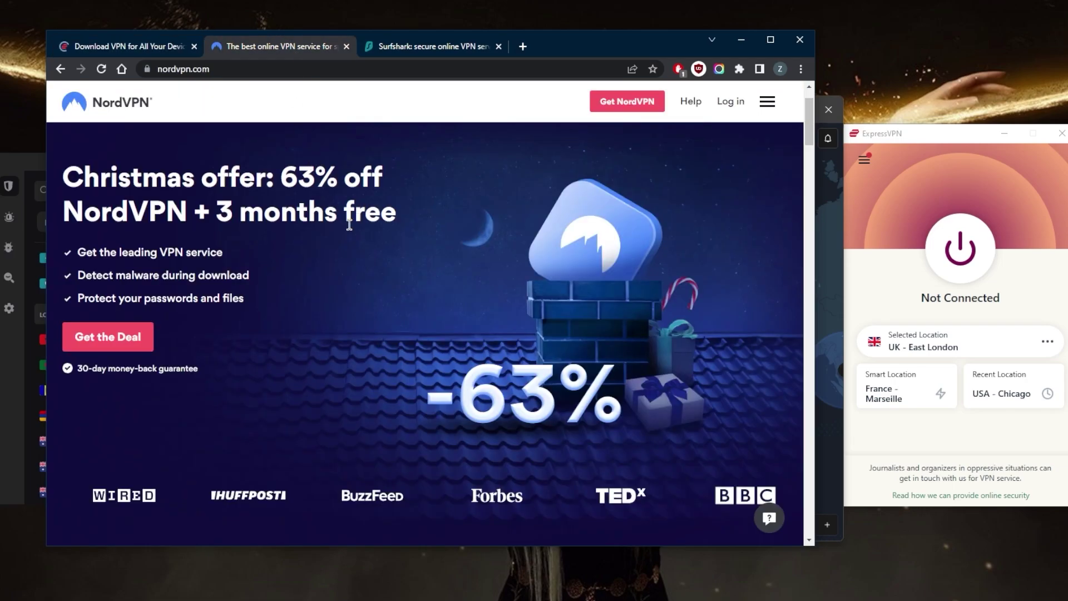
click(767, 101)
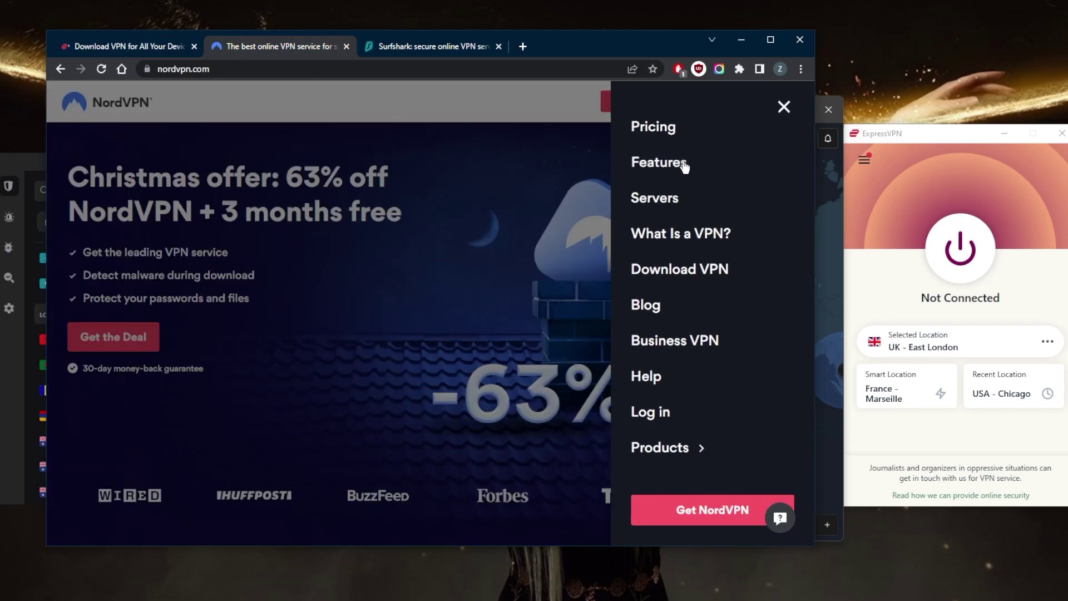
click(688, 271)
click(421, 50)
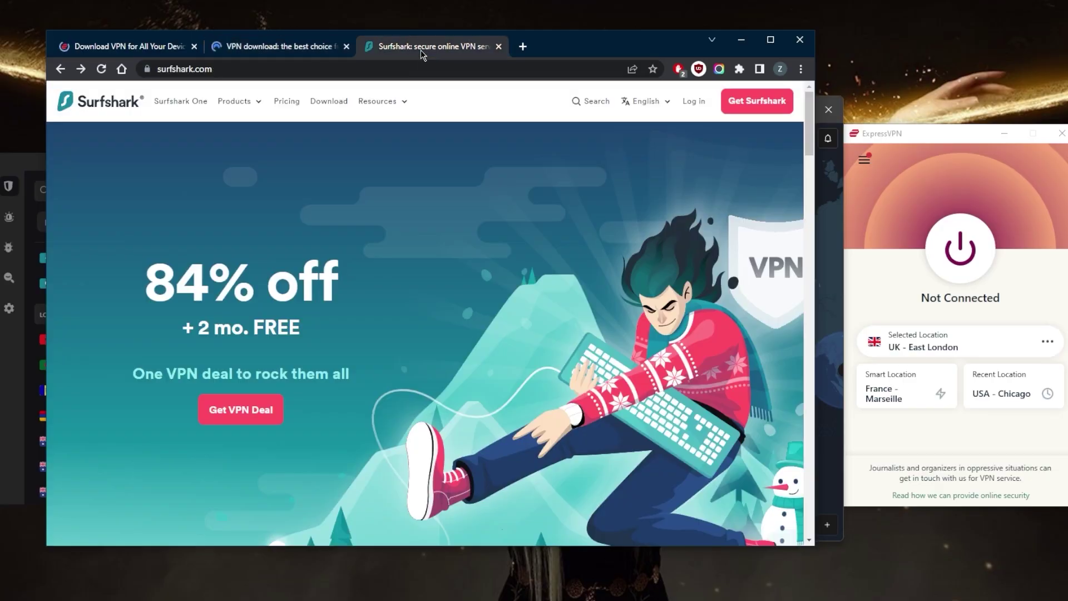
click(327, 104)
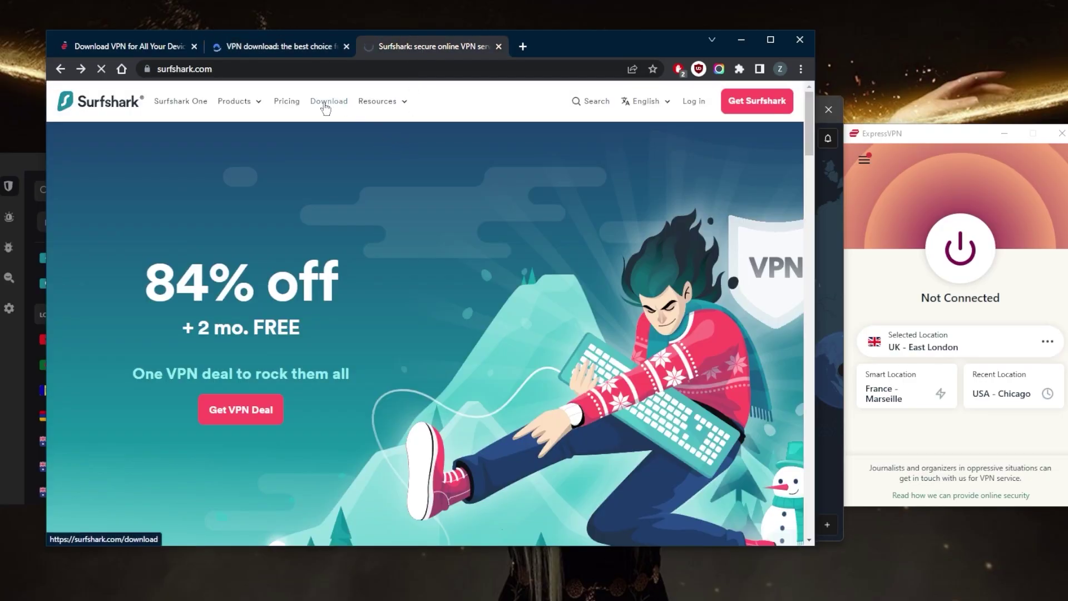
Step: Start downloading the ExpressVPN app from its download page
click(138, 46)
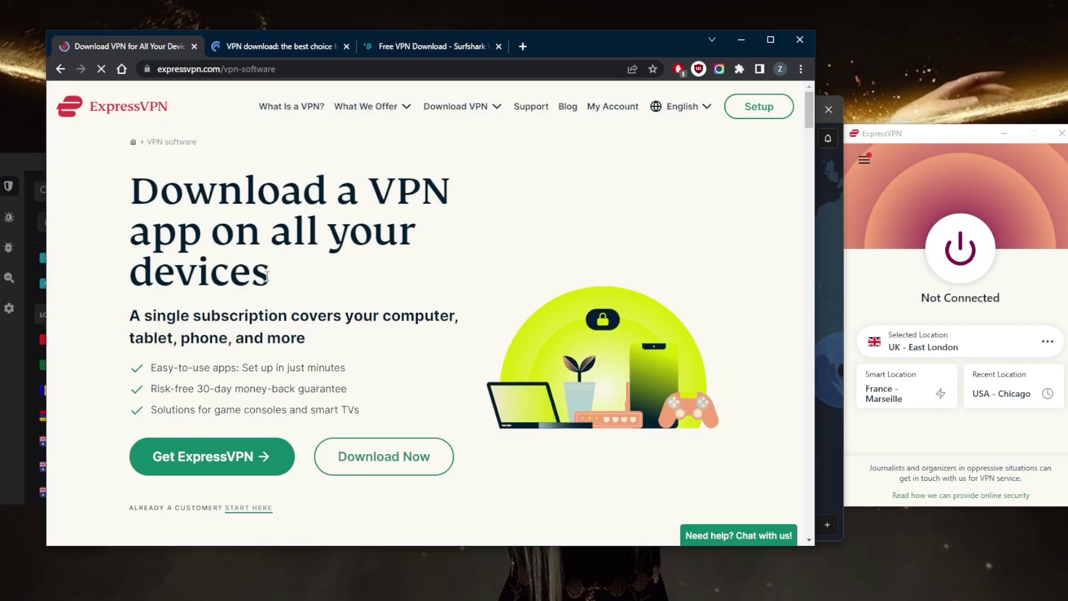
scroll(266, 277, down, 3)
scroll(401, 356, up, 2)
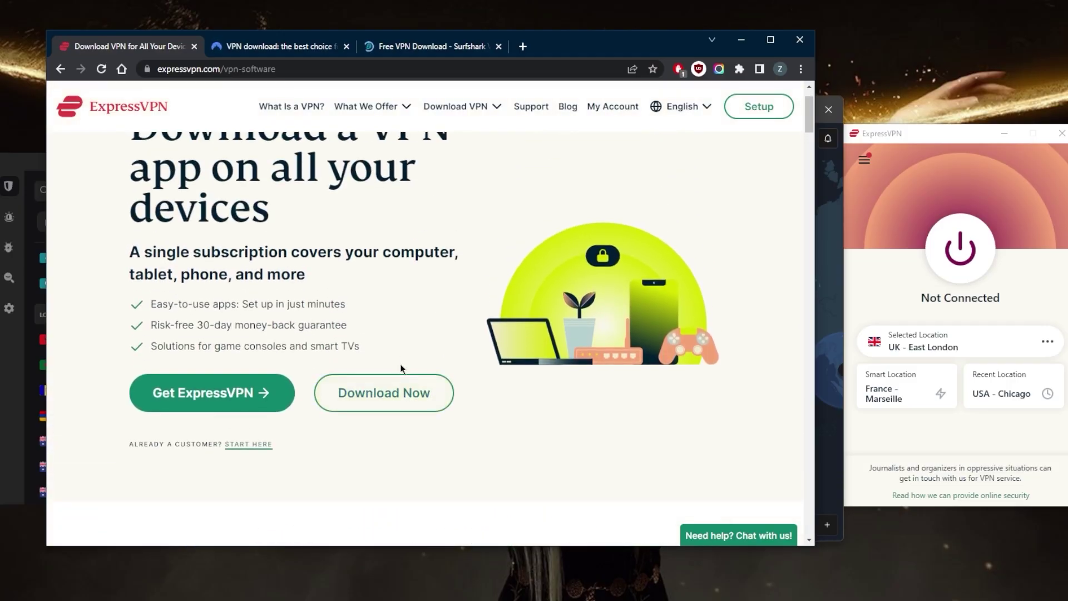
click(392, 387)
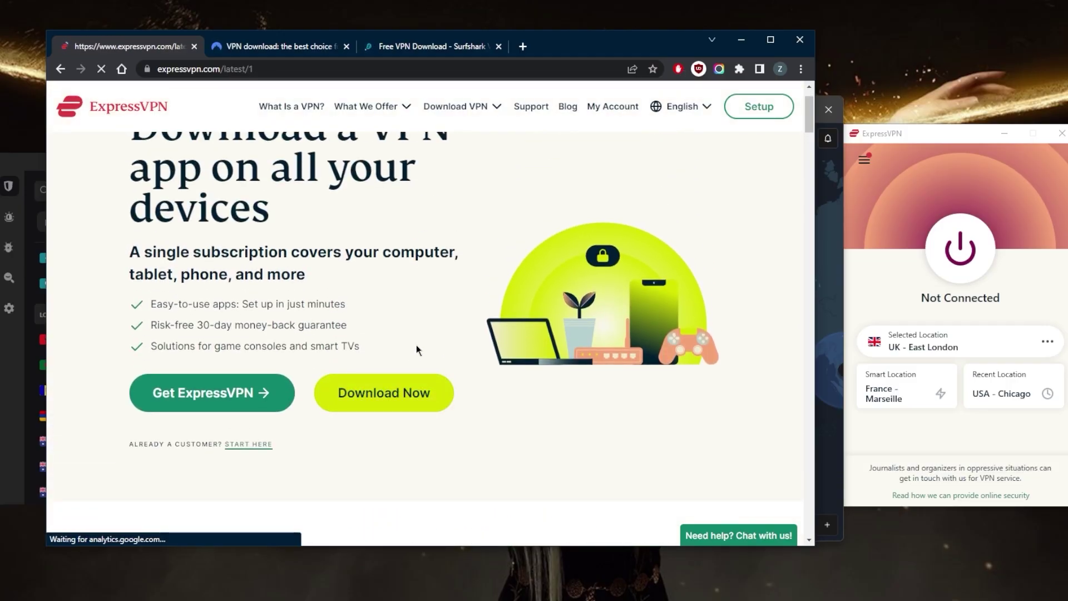
Step: Download the NordVPN Windows installer, then cancel that download
key(ctrl+Tab)
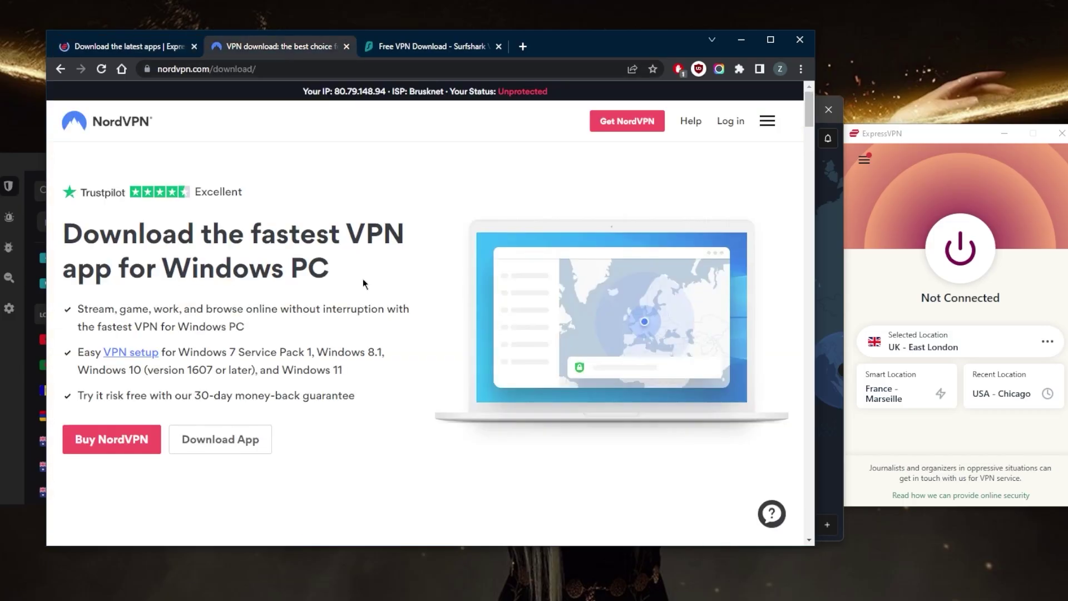
scroll(221, 439, down, 2)
click(220, 311)
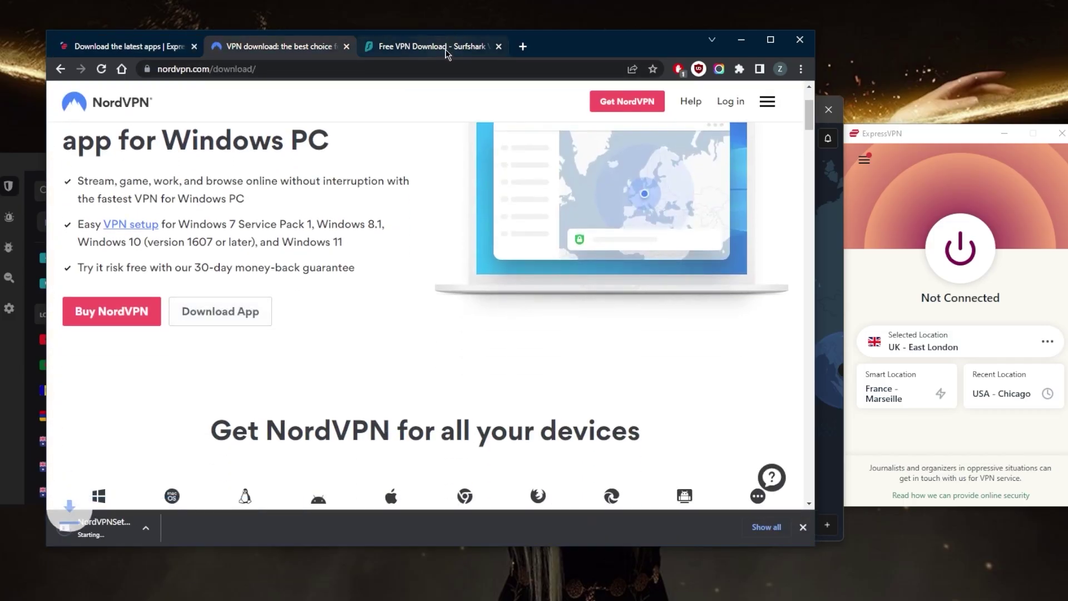
click(447, 50)
click(182, 528)
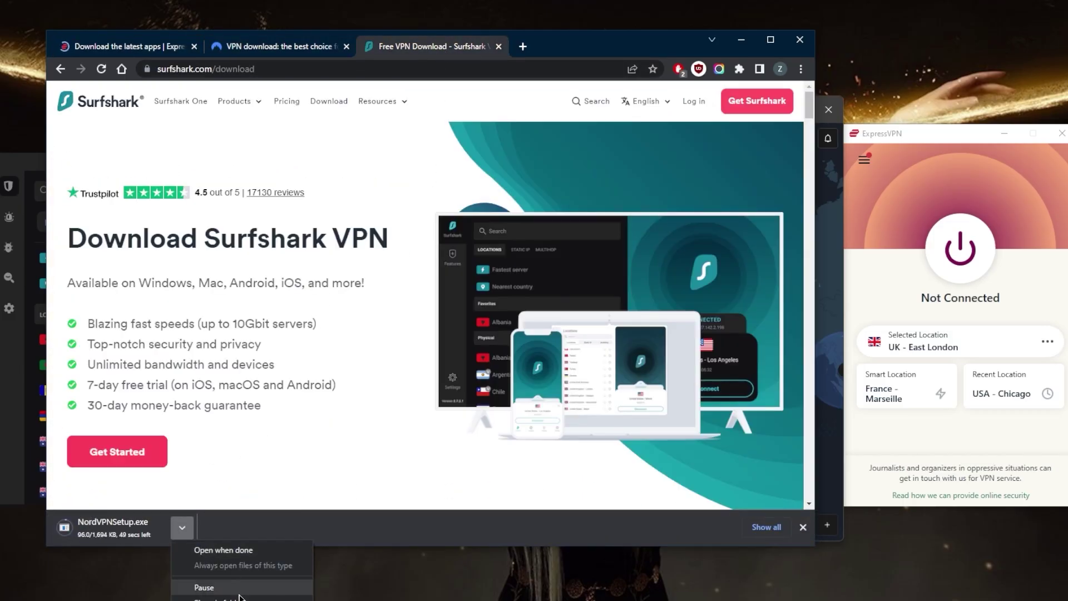
click(239, 600)
Step: Scroll back and forth through the NordVPN download page
key(ctrl+shift+Tab)
scroll(239, 237, down, 1)
scroll(240, 236, up, 1)
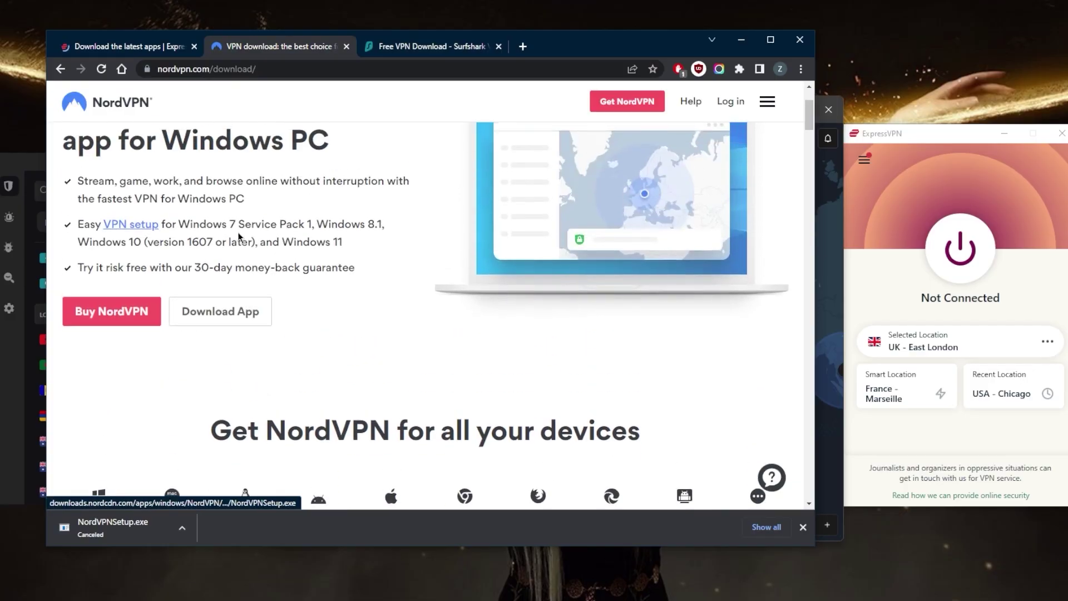
scroll(334, 289, down, 4)
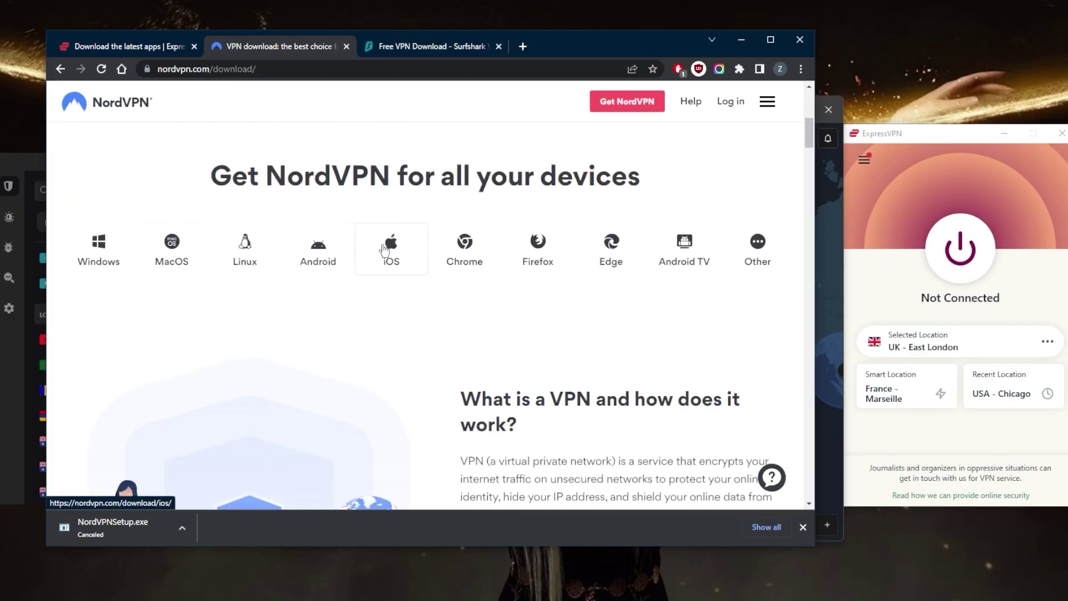
scroll(389, 328, up, 2)
scroll(392, 329, down, 3)
scroll(396, 329, up, 1)
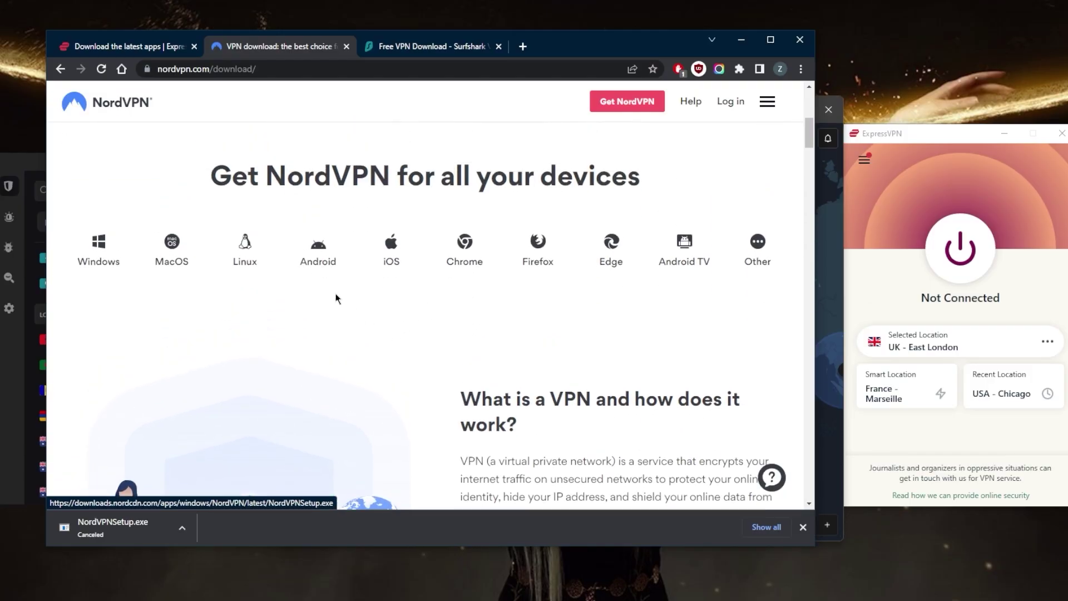
Step: Open Surfshark's Windows download page and dismiss the cancelled NordVPN download notice
click(418, 46)
scroll(244, 327, down, 3)
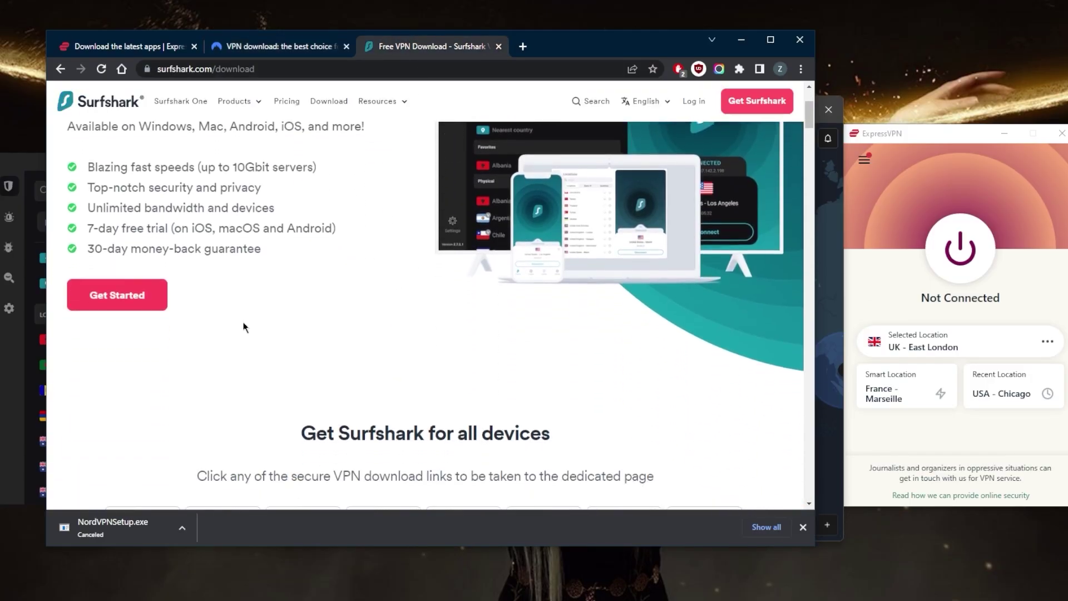
scroll(244, 327, down, 5)
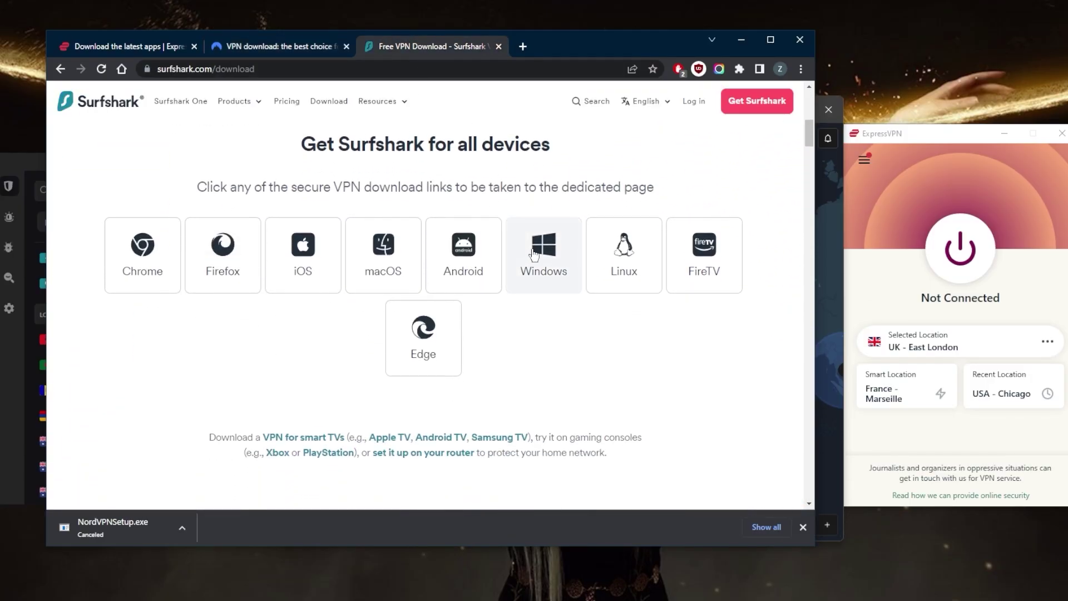
click(533, 253)
scroll(296, 311, down, 2)
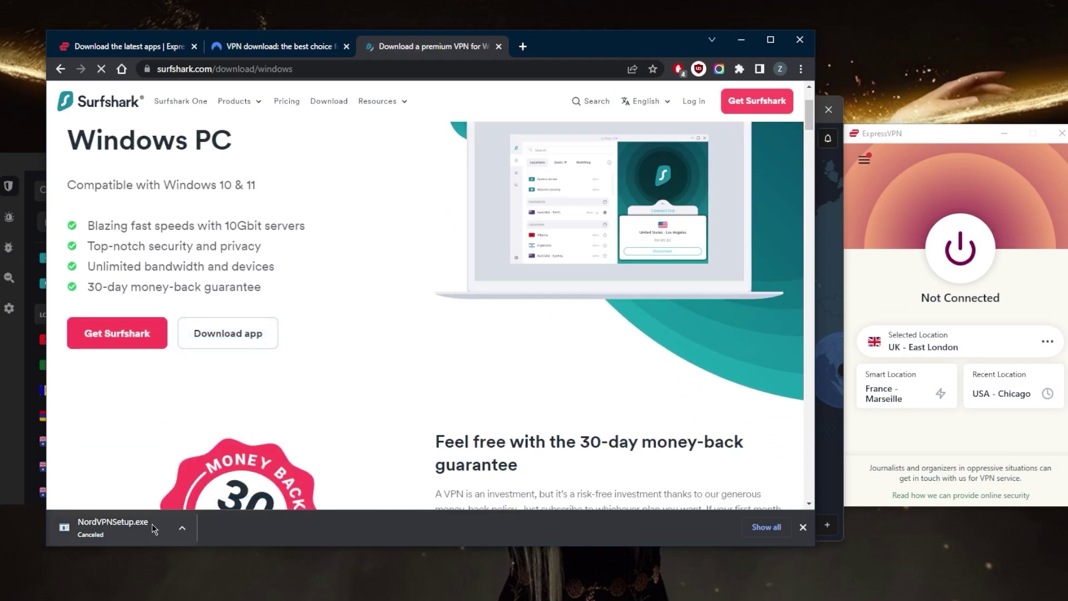
click(803, 527)
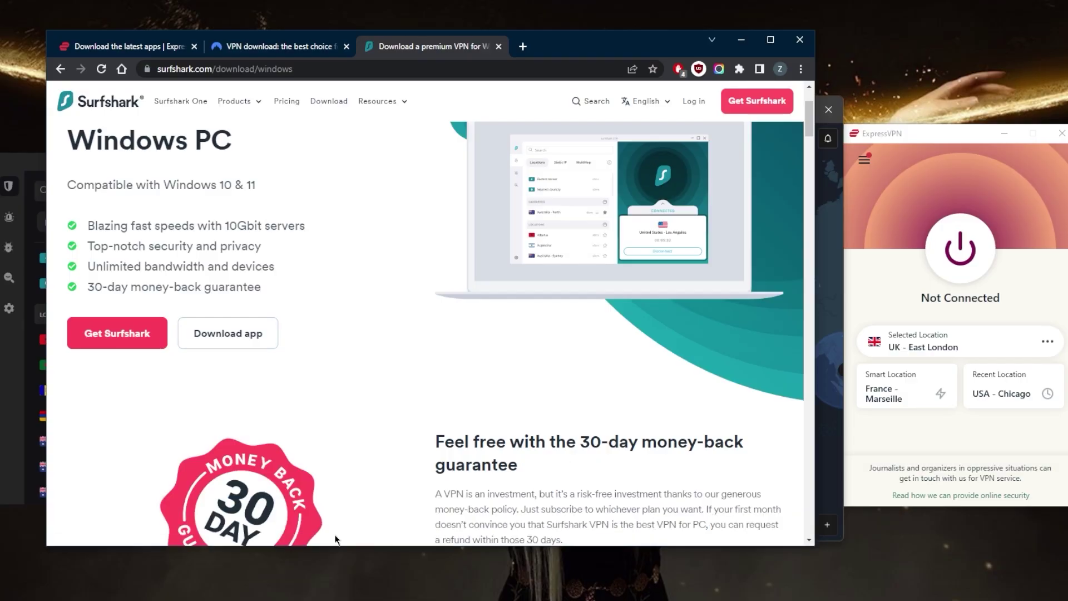
click(119, 46)
Step: Scroll through ExpressVPN's Windows 10 and 11 download section, briefly focusing the ExpressVPN app
scroll(406, 275, down, 2)
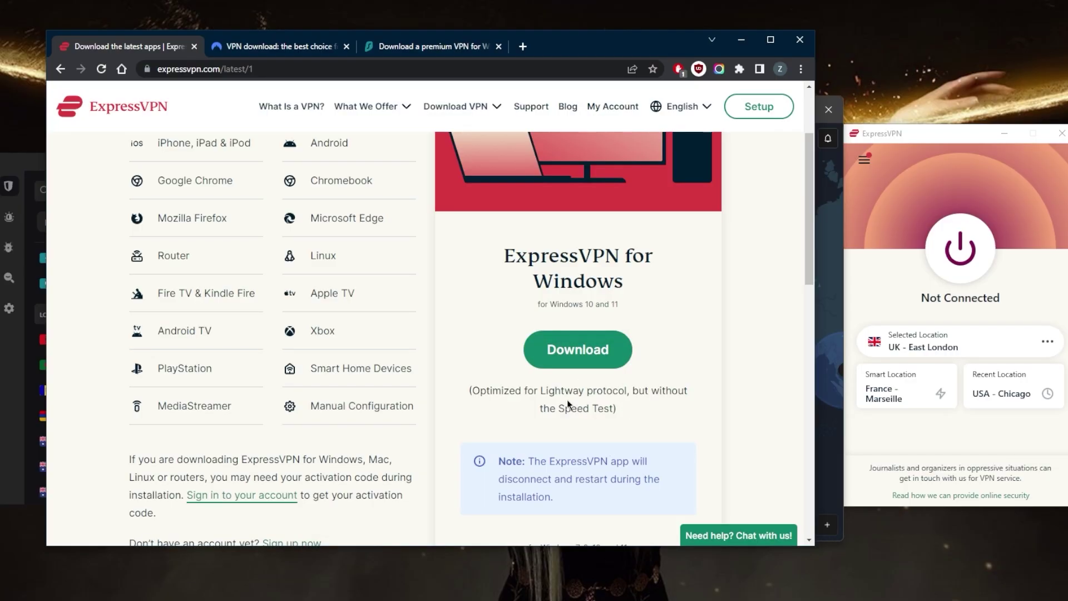
scroll(503, 395, up, 2)
scroll(502, 395, down, 2)
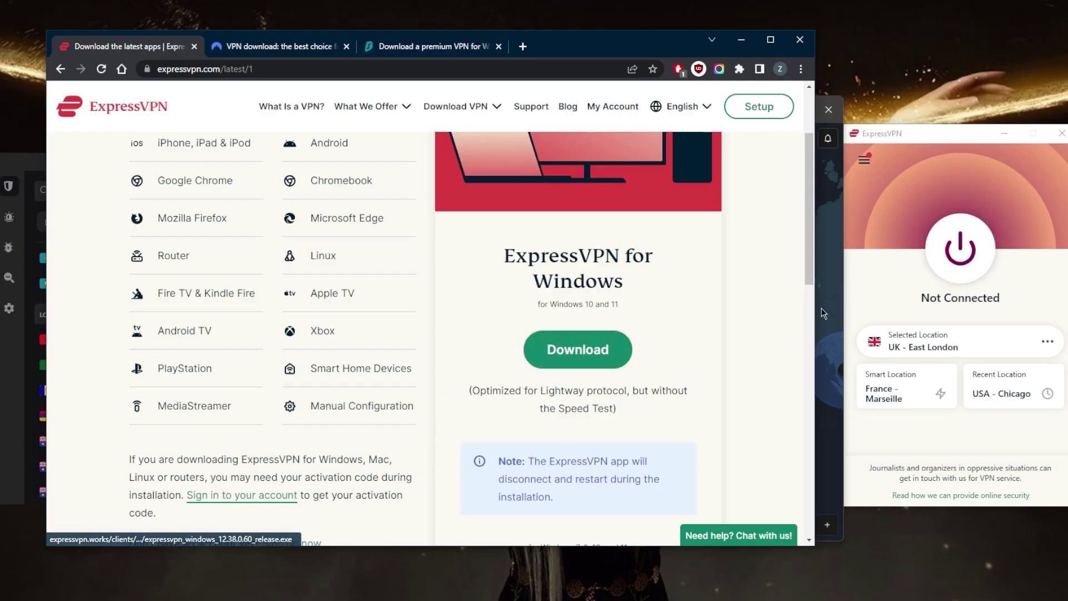
click(826, 236)
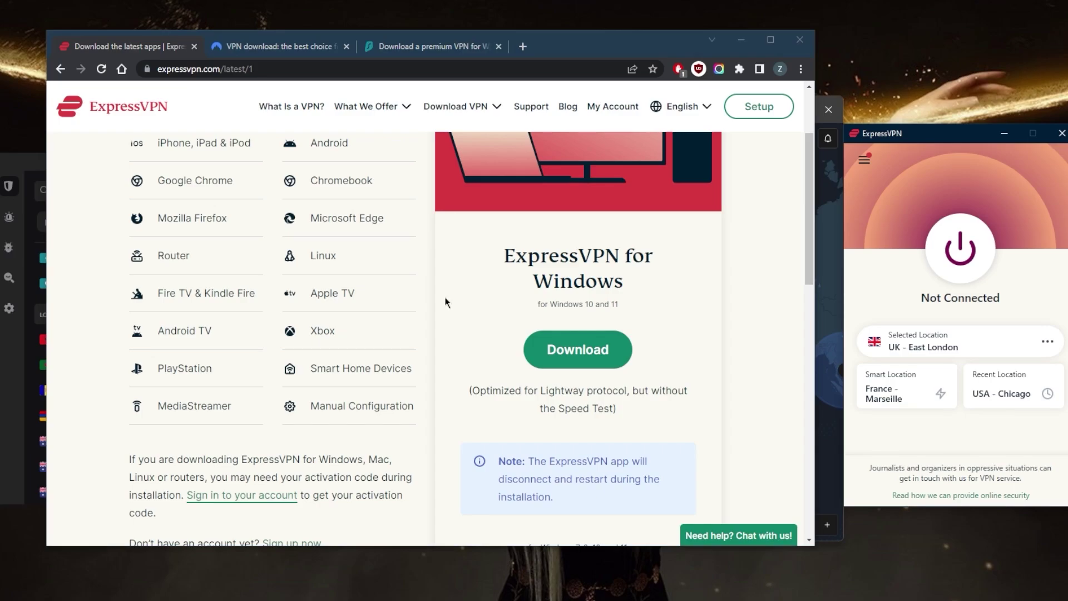
scroll(445, 302, up, 2)
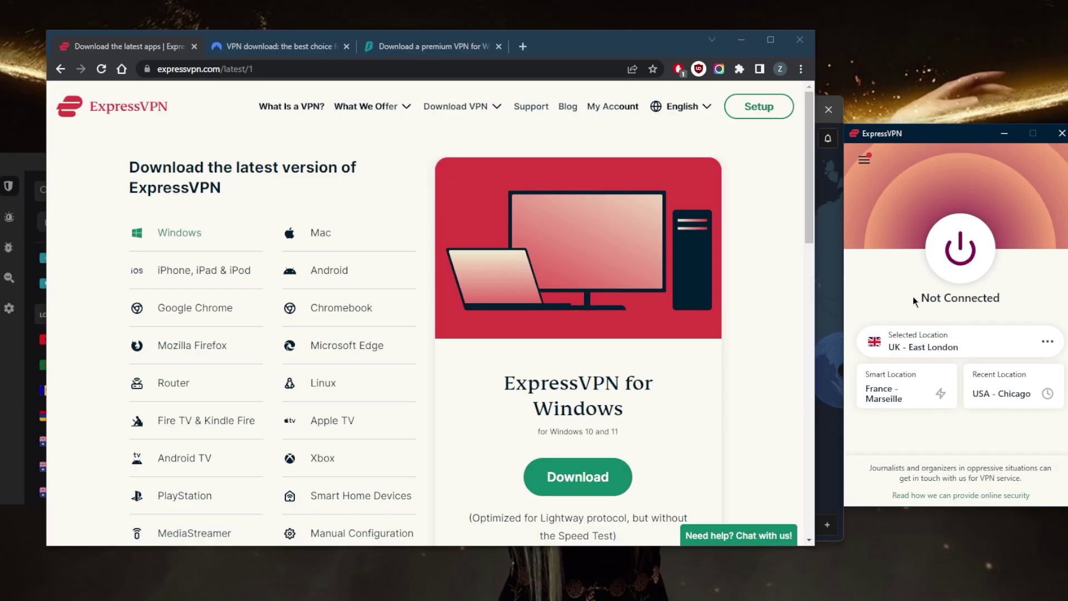
mouse_move(457, 126)
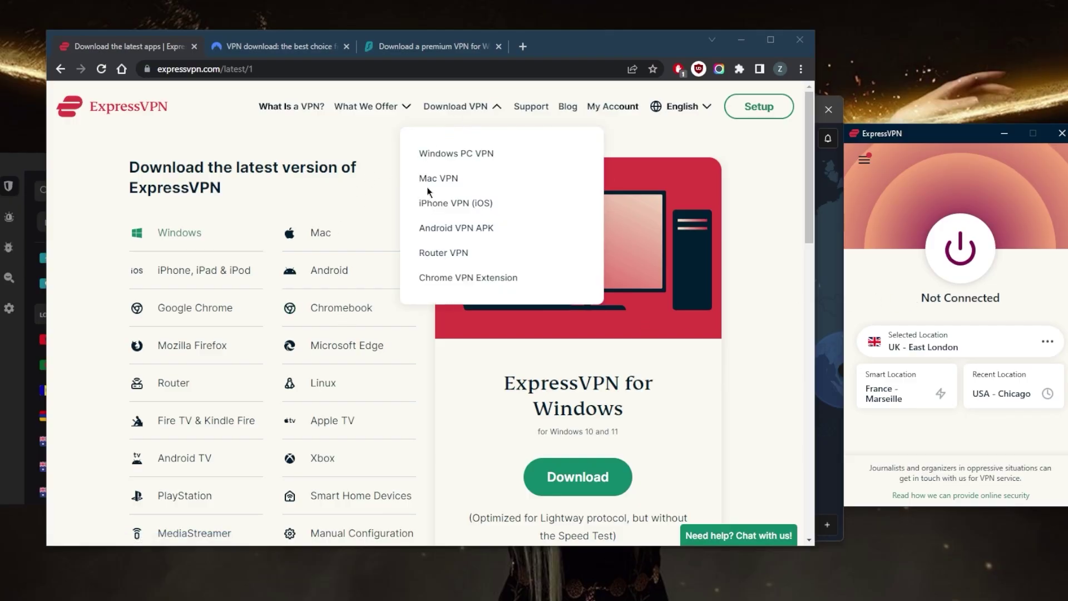
Step: From the ExpressVPN home page, open the order page showing $12.95, $9.99 and $6.67 plans
click(137, 108)
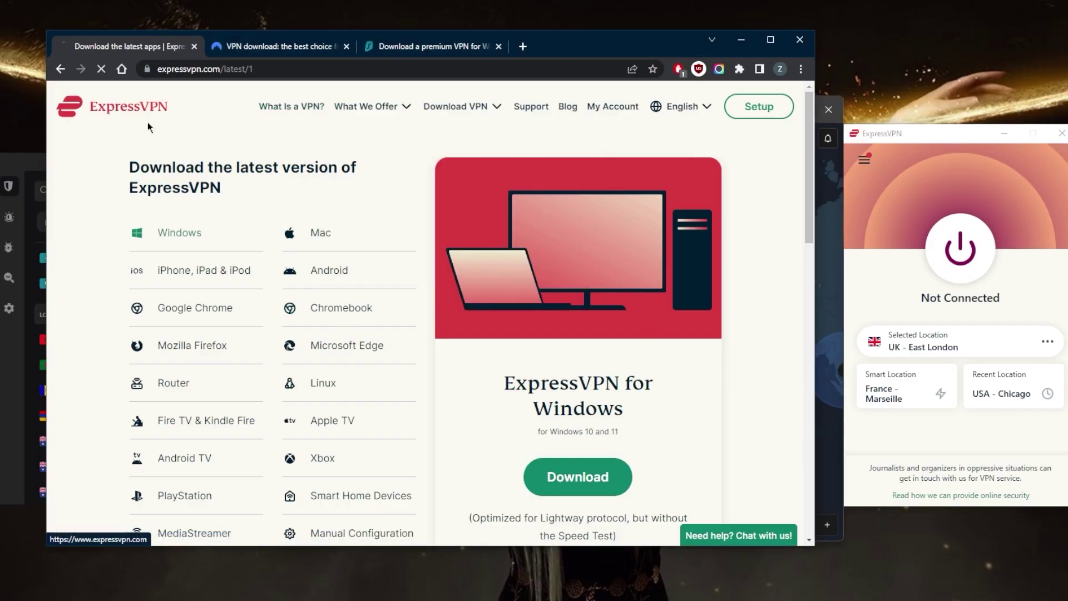
click(428, 357)
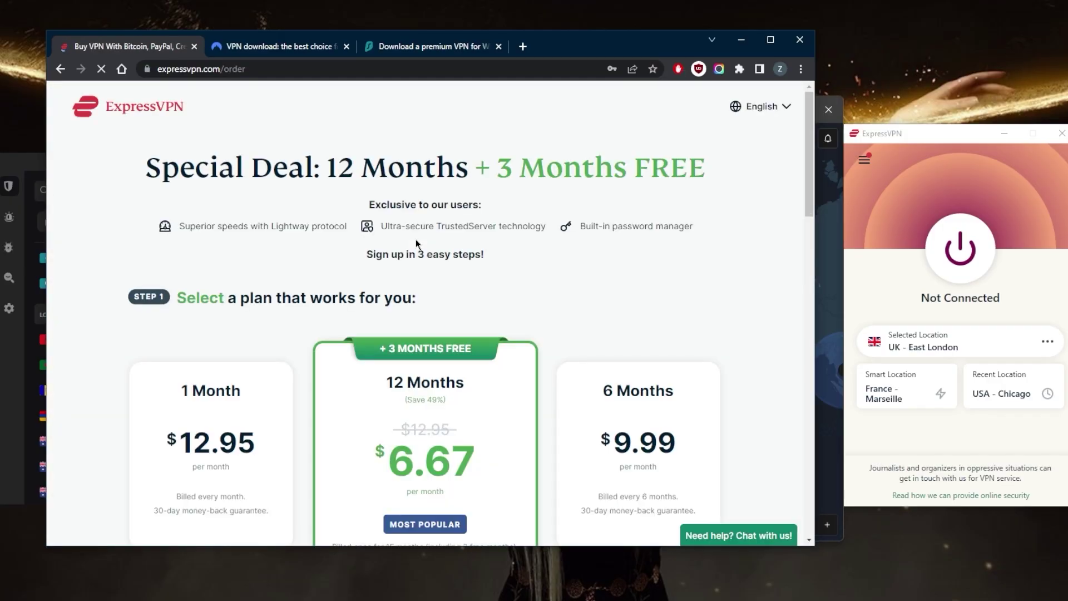
scroll(416, 239, down, 3)
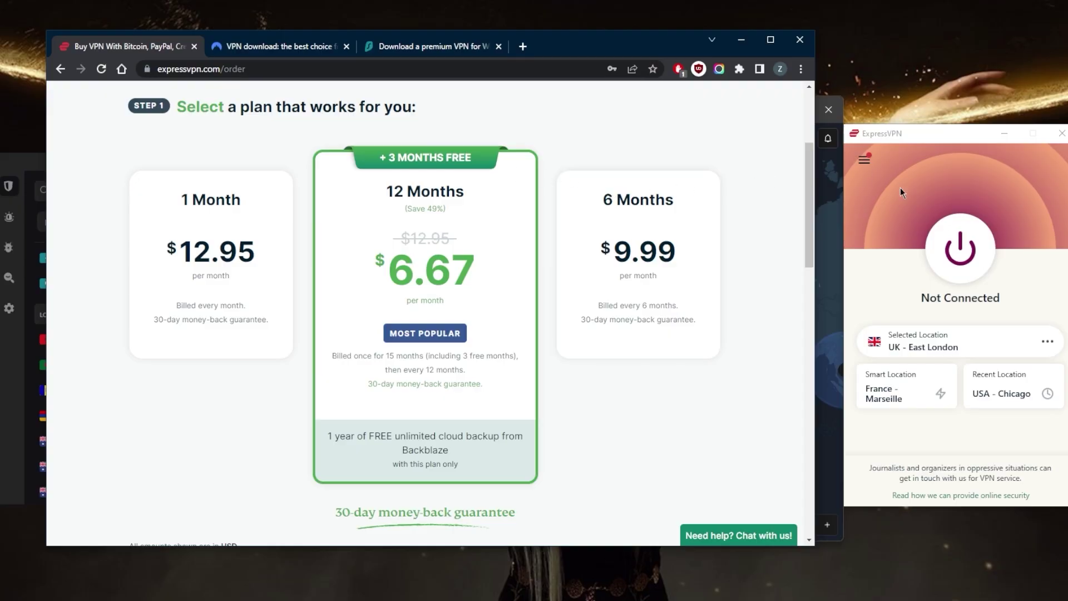
click(886, 201)
click(826, 208)
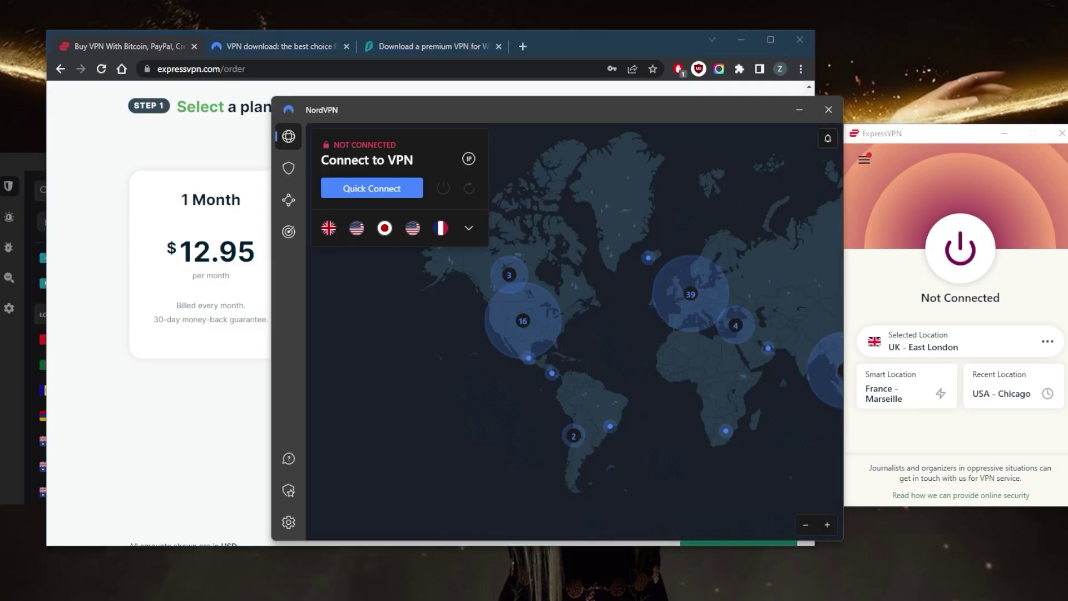
click(605, 208)
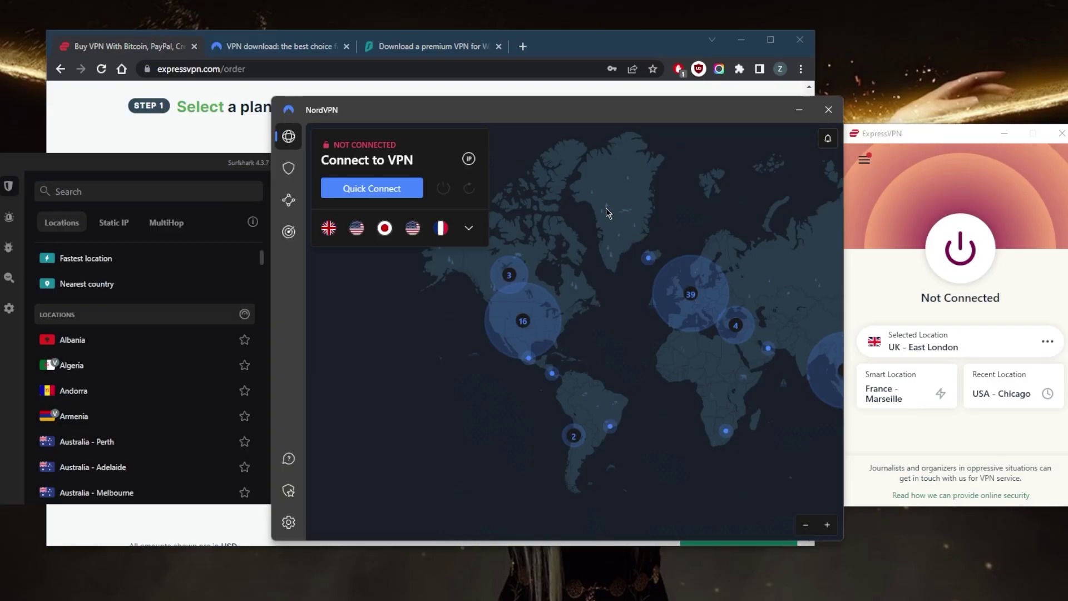
click(232, 162)
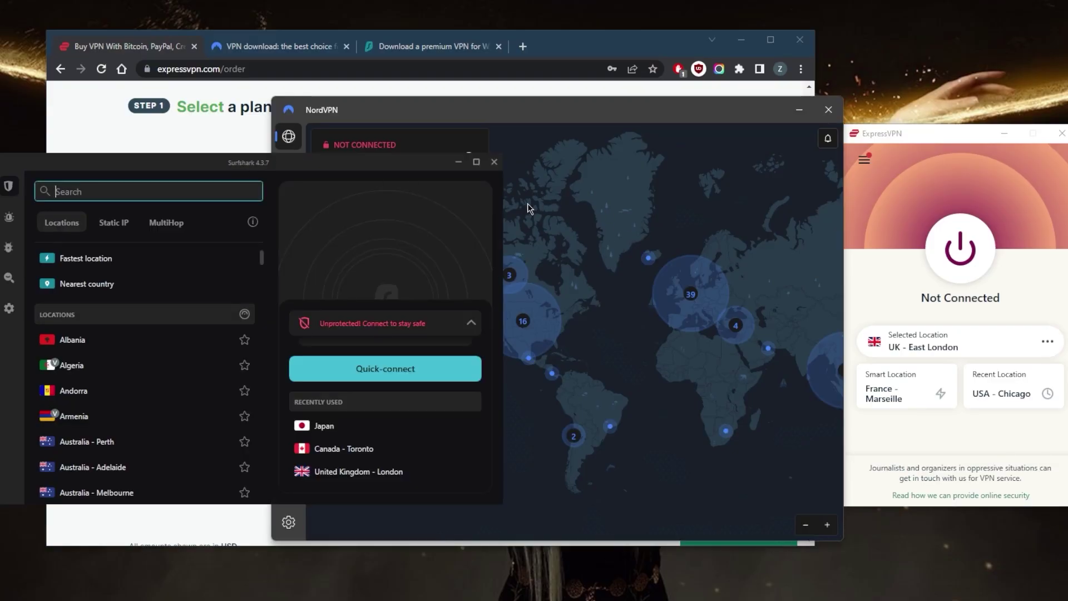
click(613, 206)
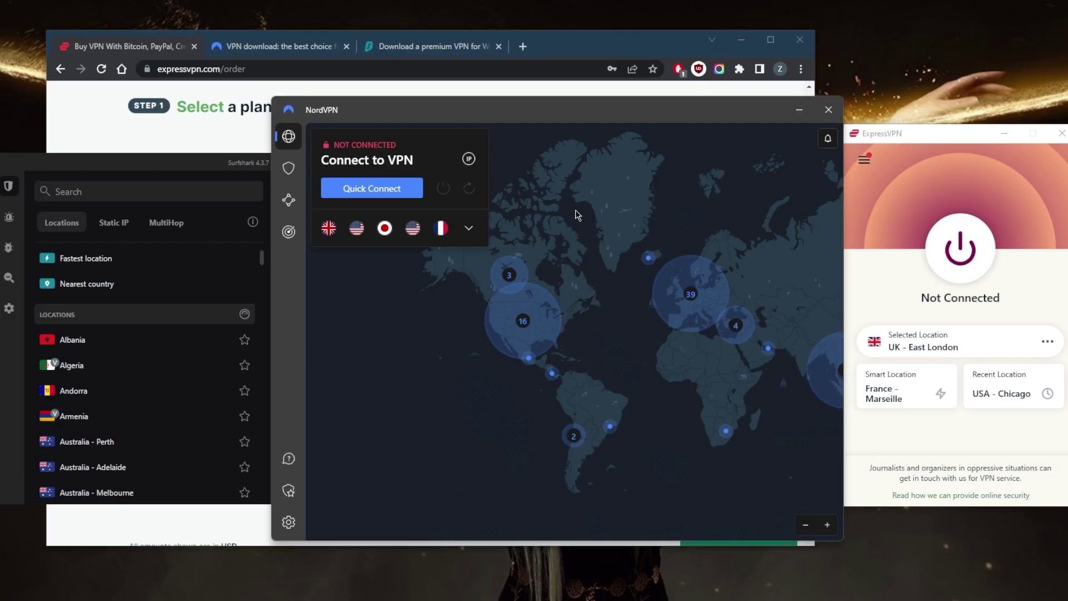
click(266, 173)
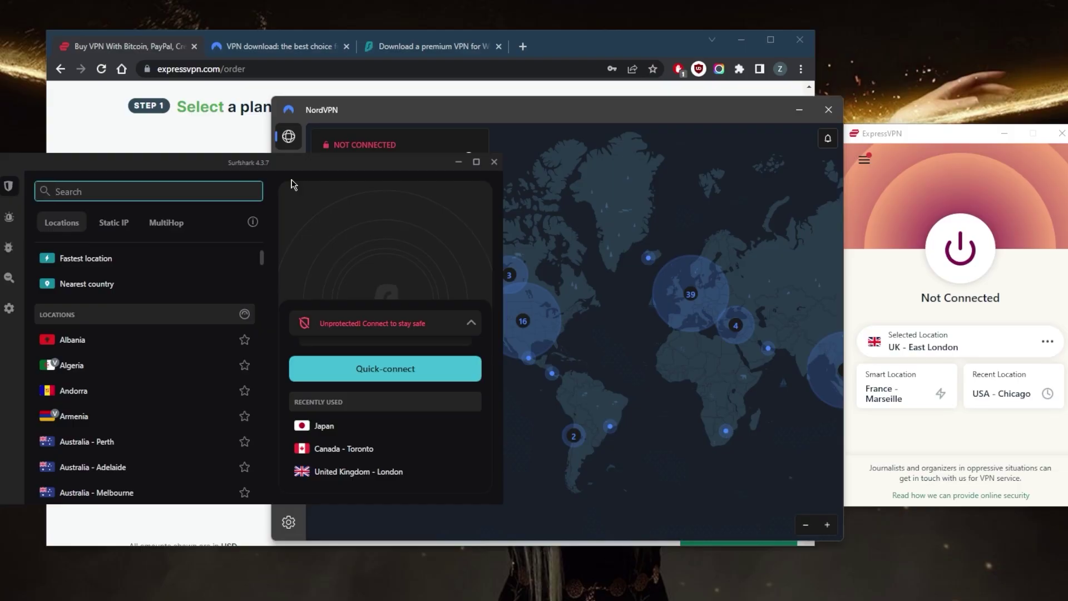
click(605, 265)
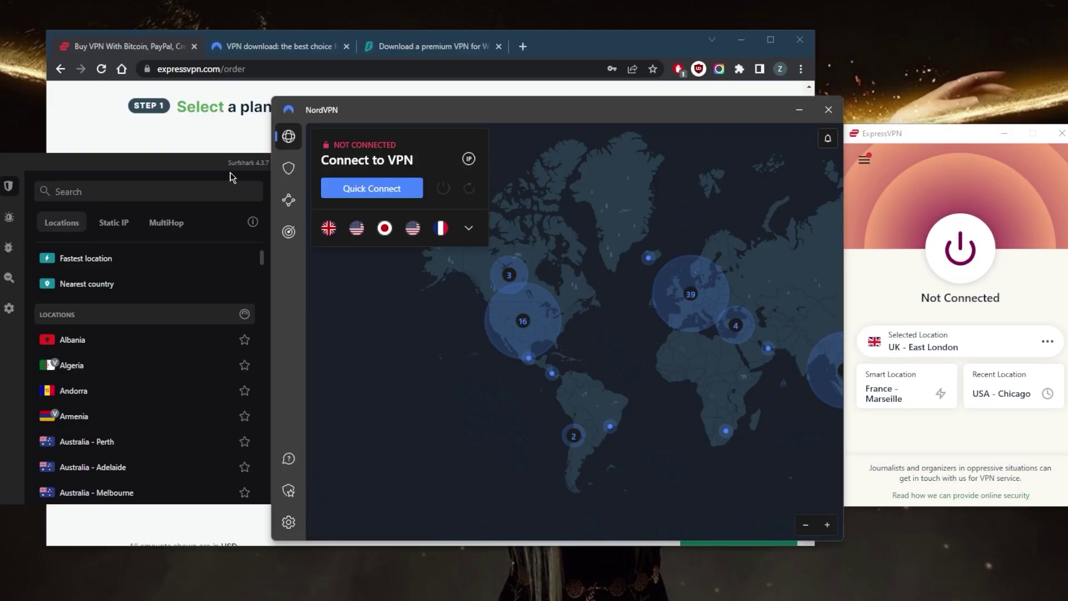
click(232, 177)
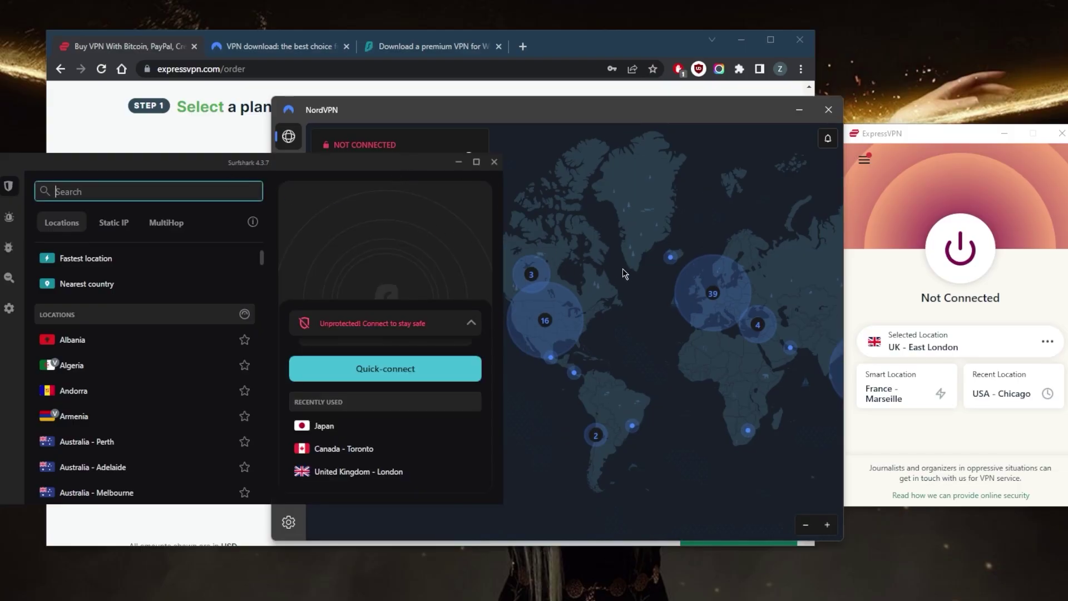
click(605, 238)
click(248, 166)
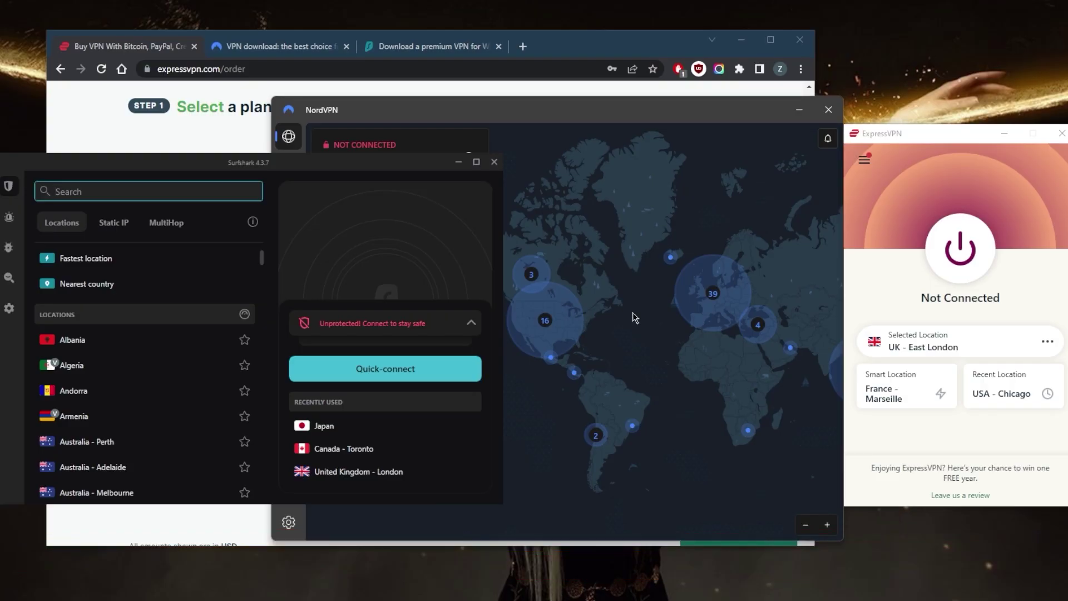
click(176, 40)
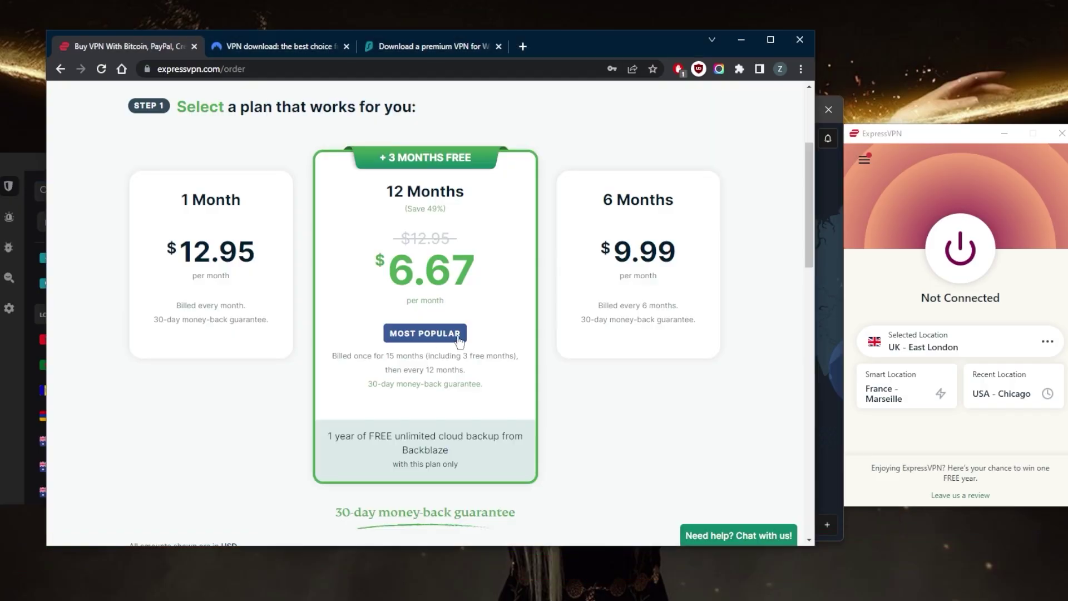
scroll(459, 342, down, 5)
scroll(459, 342, up, 10)
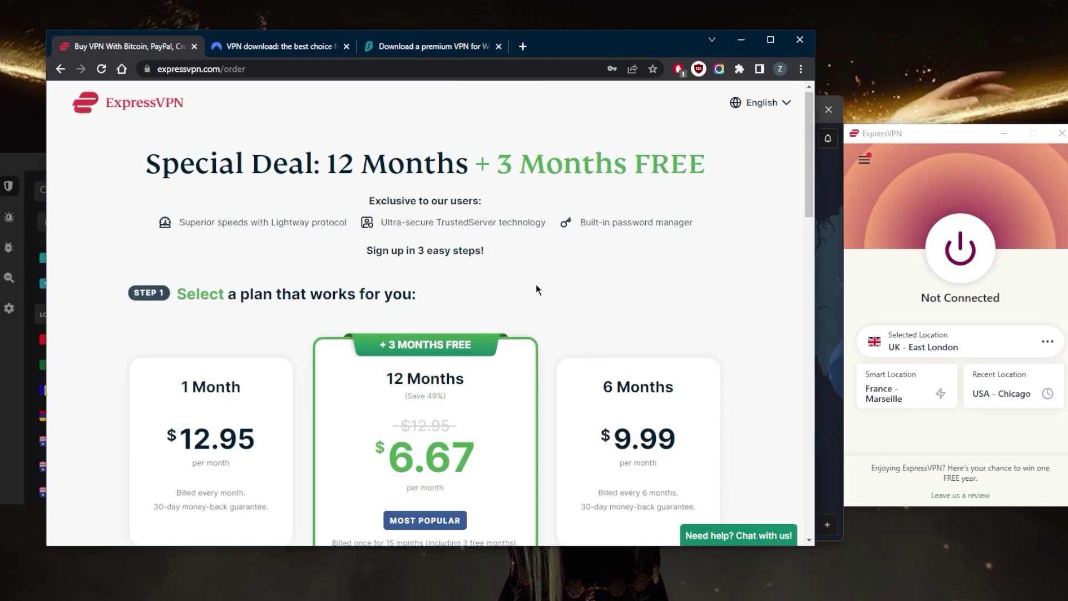
scroll(536, 286, down, 3)
scroll(536, 285, up, 1)
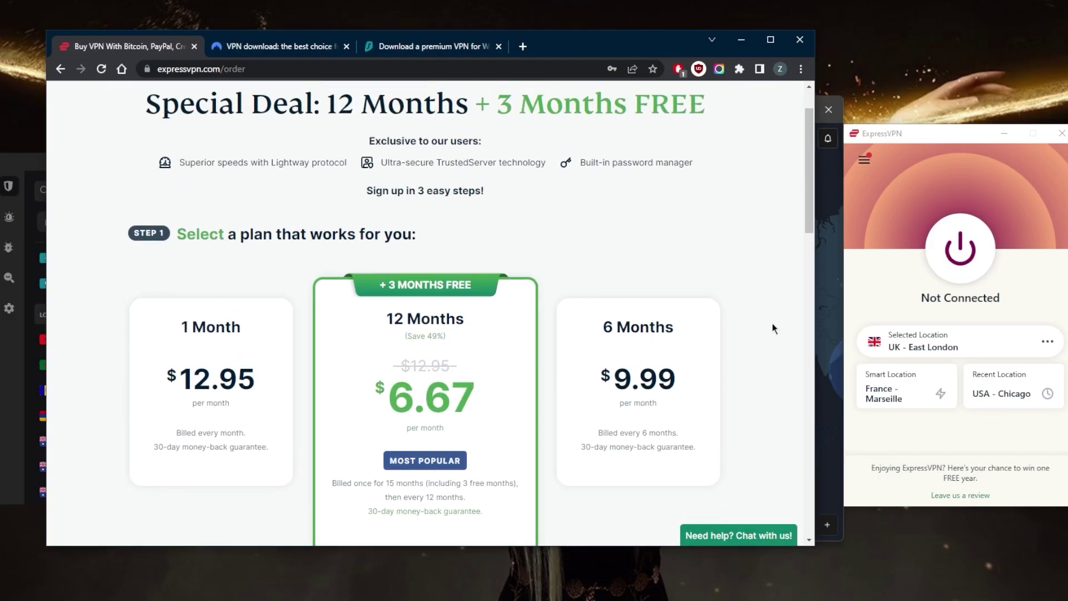
scroll(772, 324, down, 2)
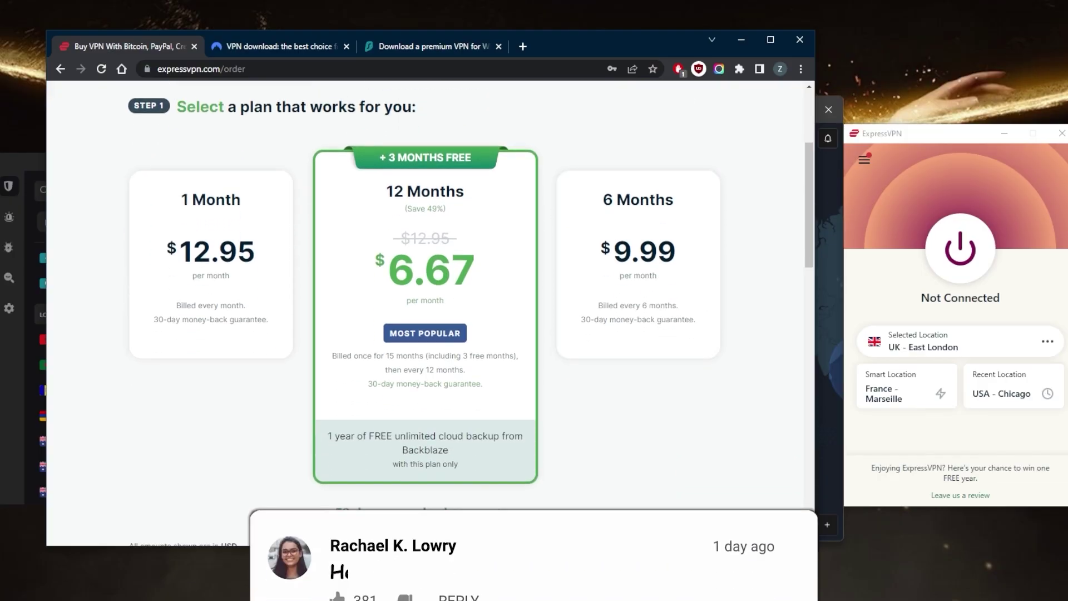